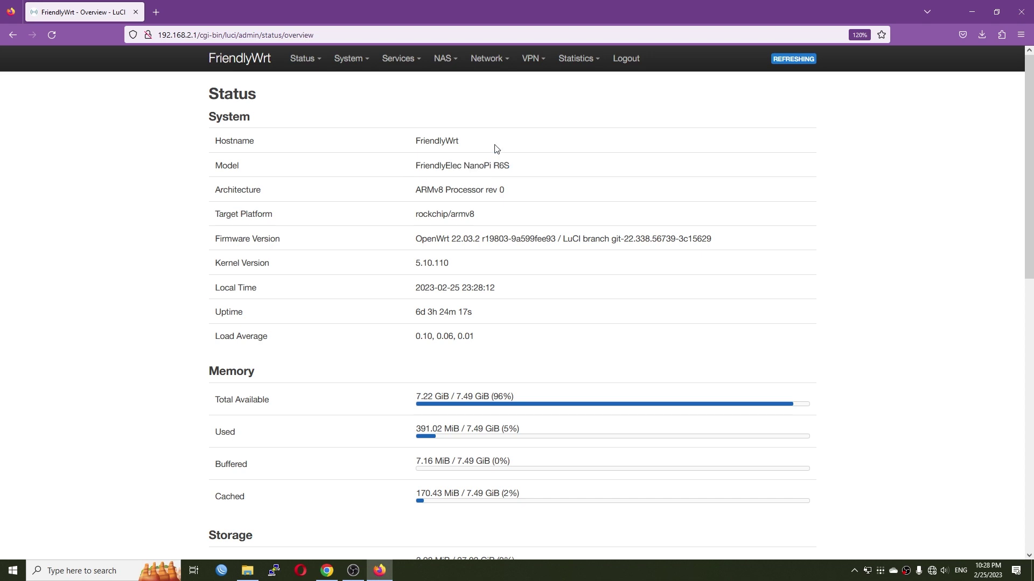
- Open FriendlyWrt's Network Interfaces page, which lists LAN, ONT and the failed PPPoE WAN
mouse_move(495, 64)
left_click(491, 85)
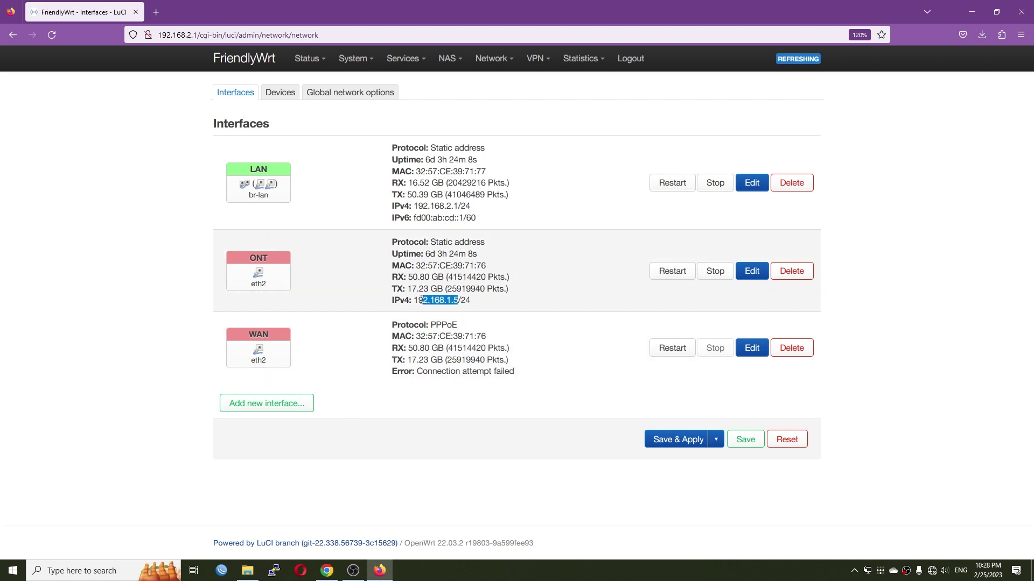
- In a new tab, log into the Nokia ONT's LuCI at 192.168.1.10 with the root password
left_click(48, 323)
key("ctrl+t")
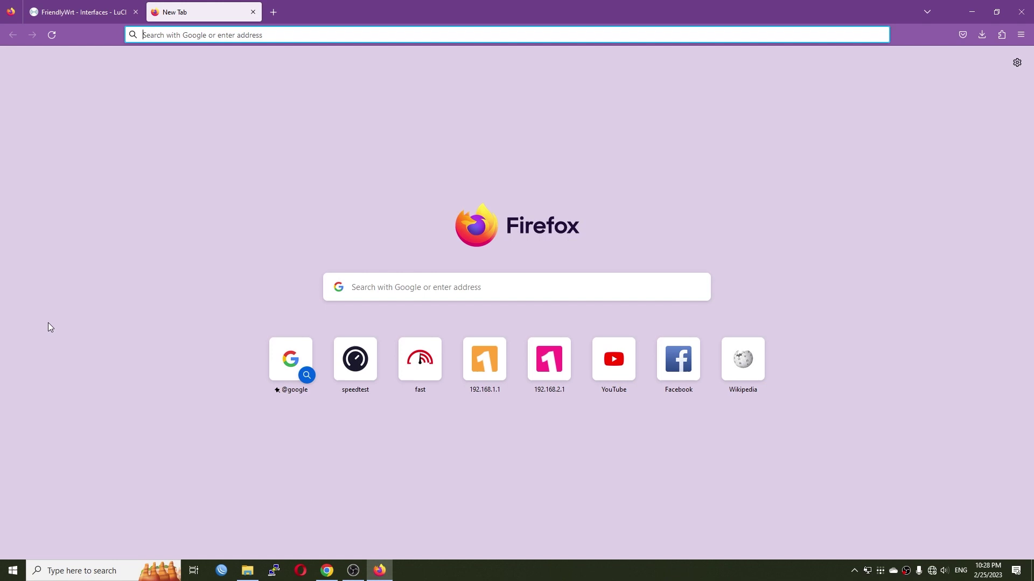
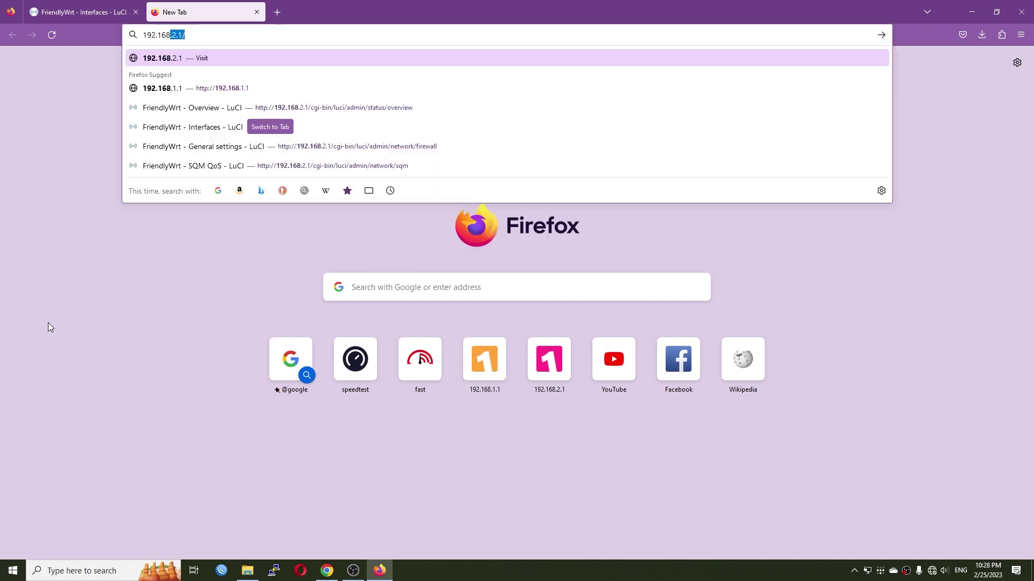
key("Return")
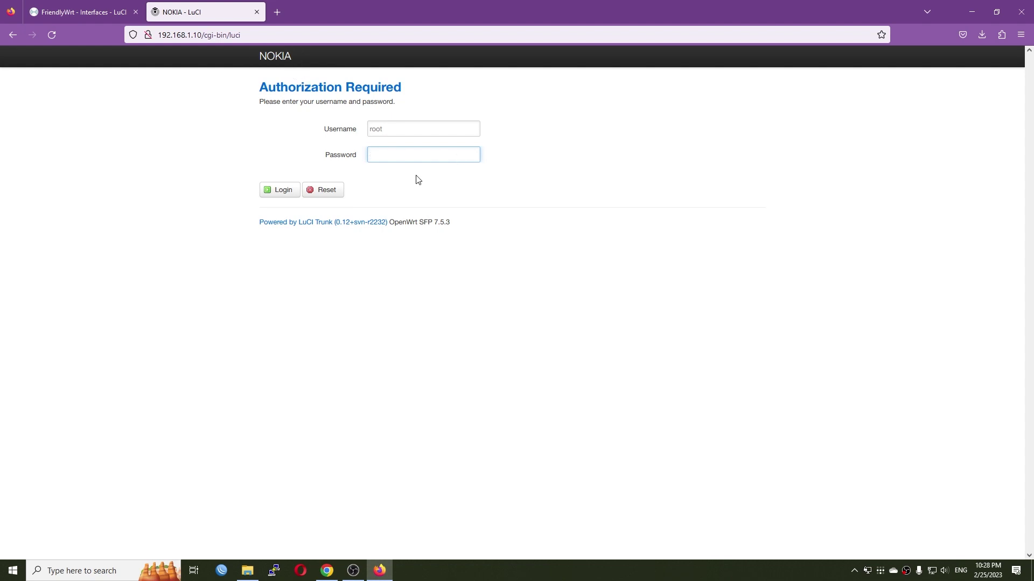
key("Return")
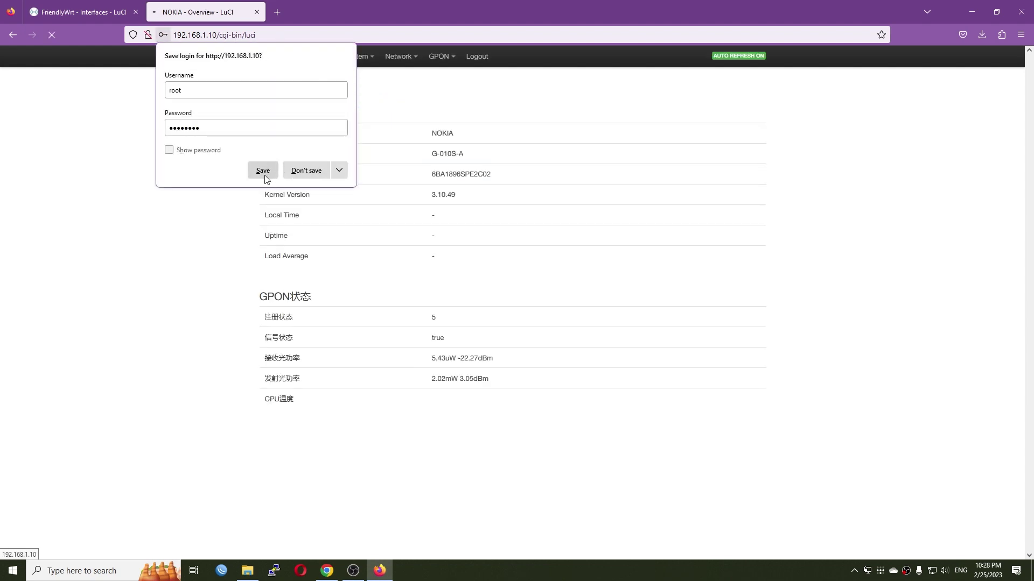
- Save the ONT login in Firefox and zoom the Status page to 110%
left_click(173, 278)
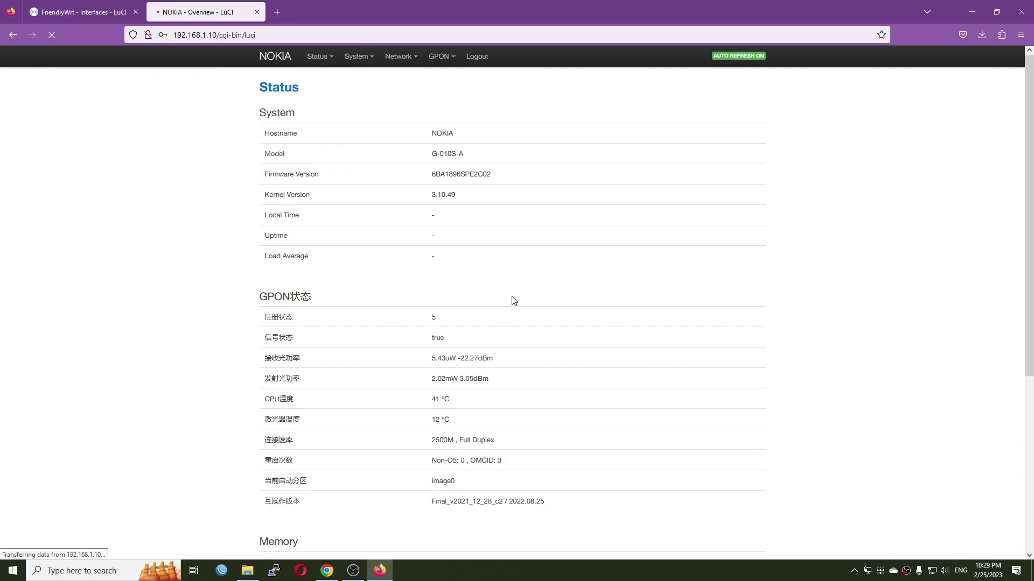
key("ctrl+plus")
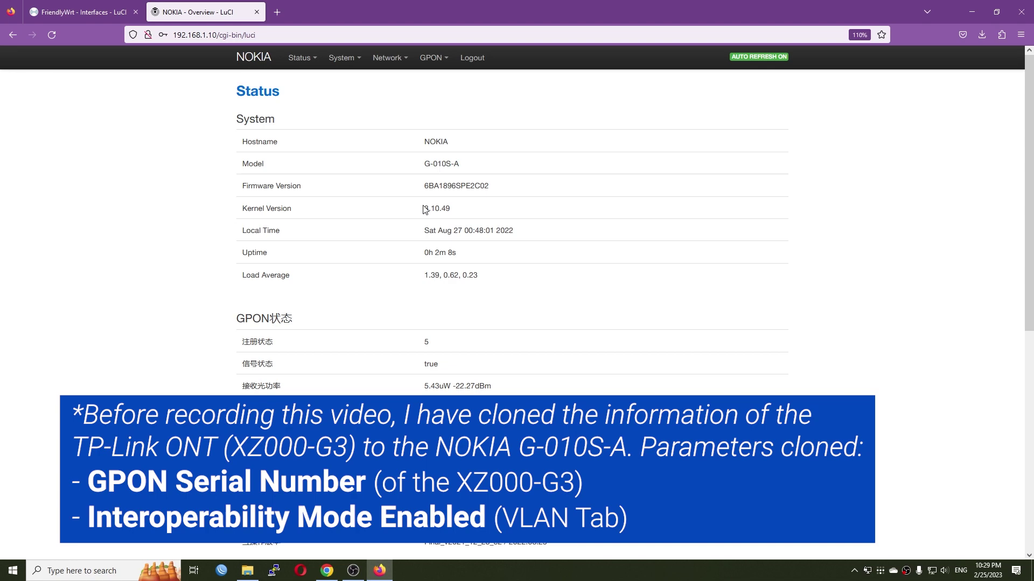
mouse_move(431, 58)
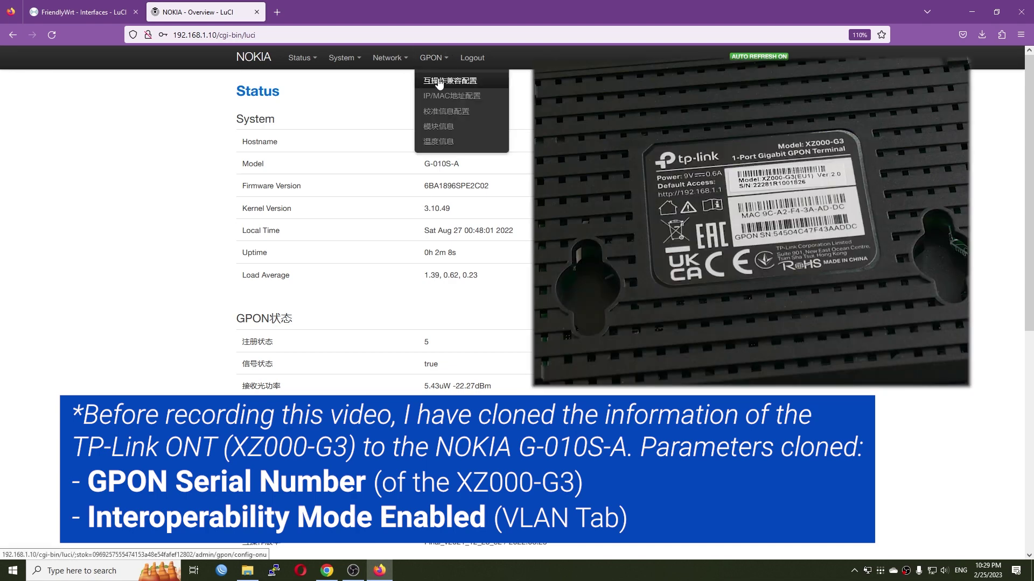
- Open the GPON 互操作兼容配置 page and select the cloned GPON SN value
left_click(439, 82)
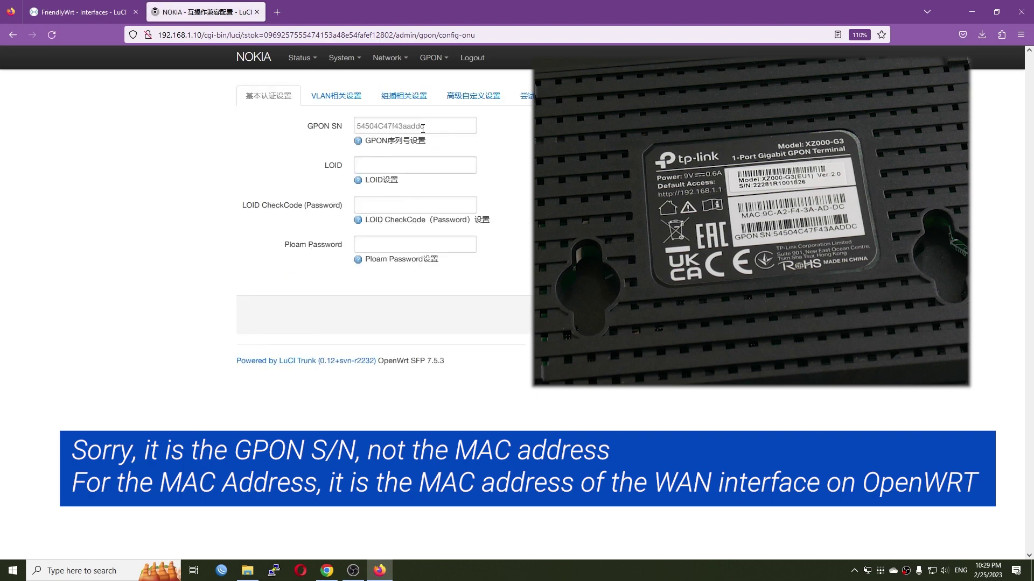
left_click_drag(434, 127, 351, 130)
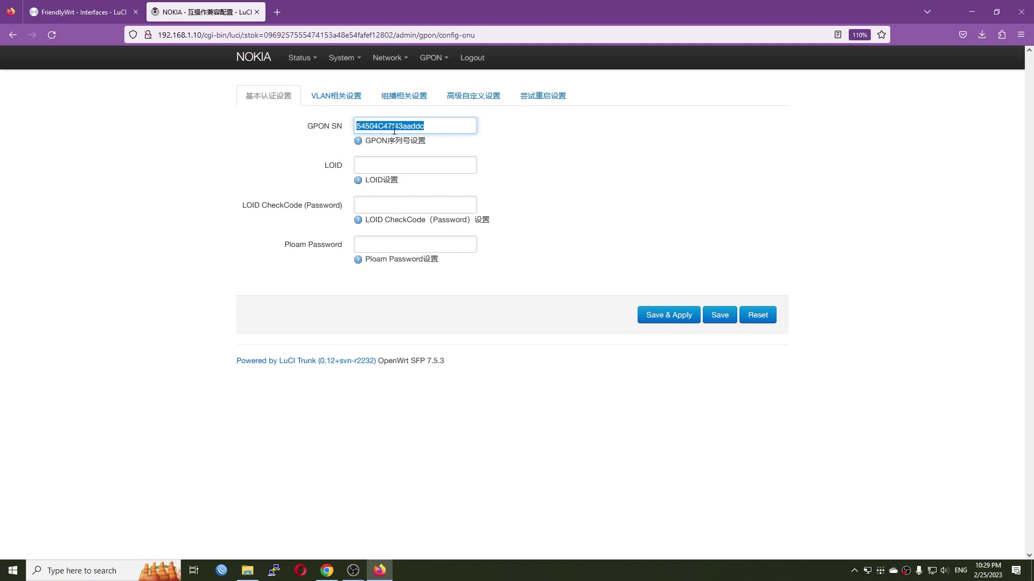
- Review the VLAN, multicast, advanced and reboot tabs, then view GPON 温度信息 (46 °C die, 22 °C laser)
left_click(340, 103)
left_click(396, 102)
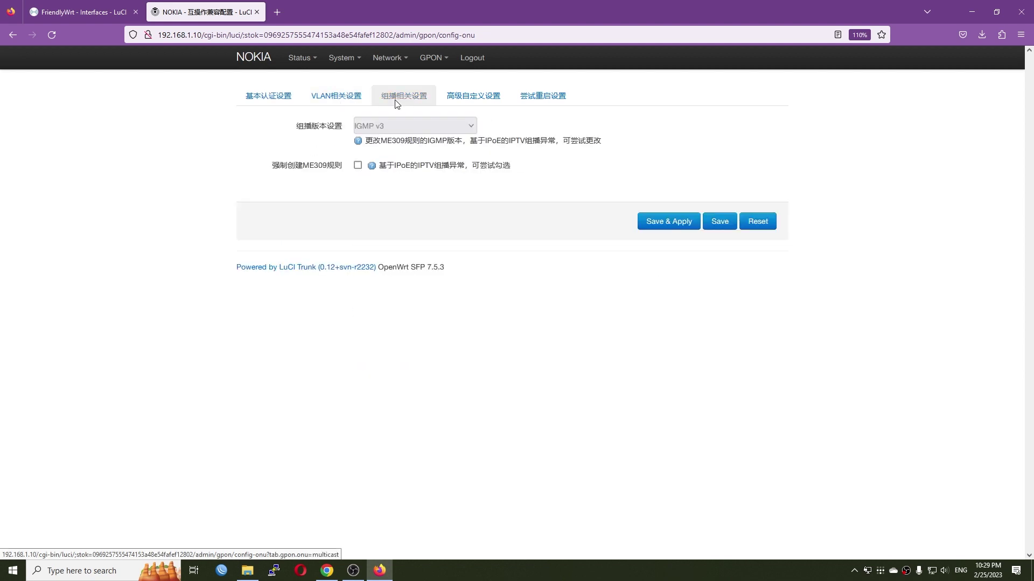
left_click(364, 102)
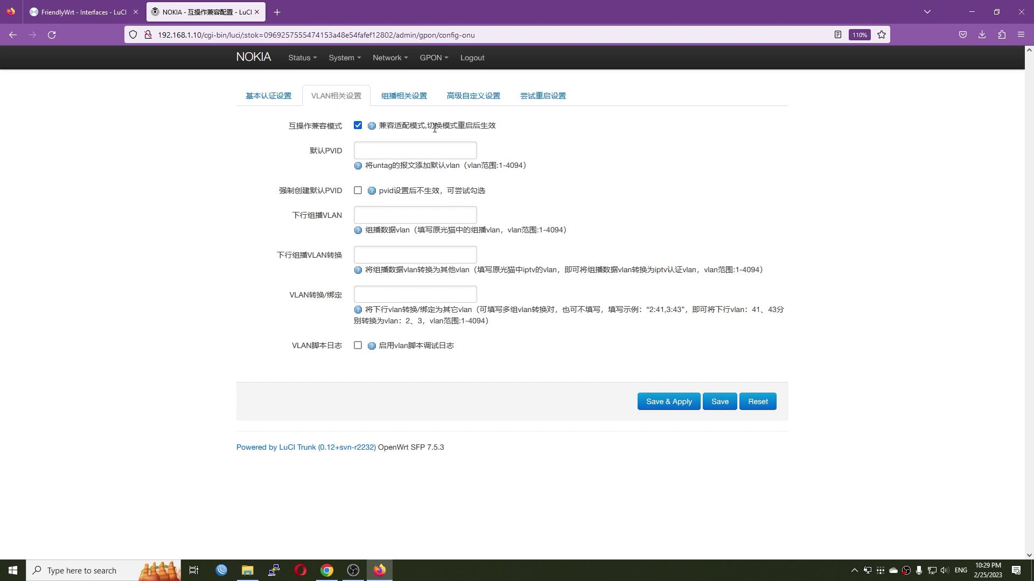
left_click(402, 98)
left_click(467, 104)
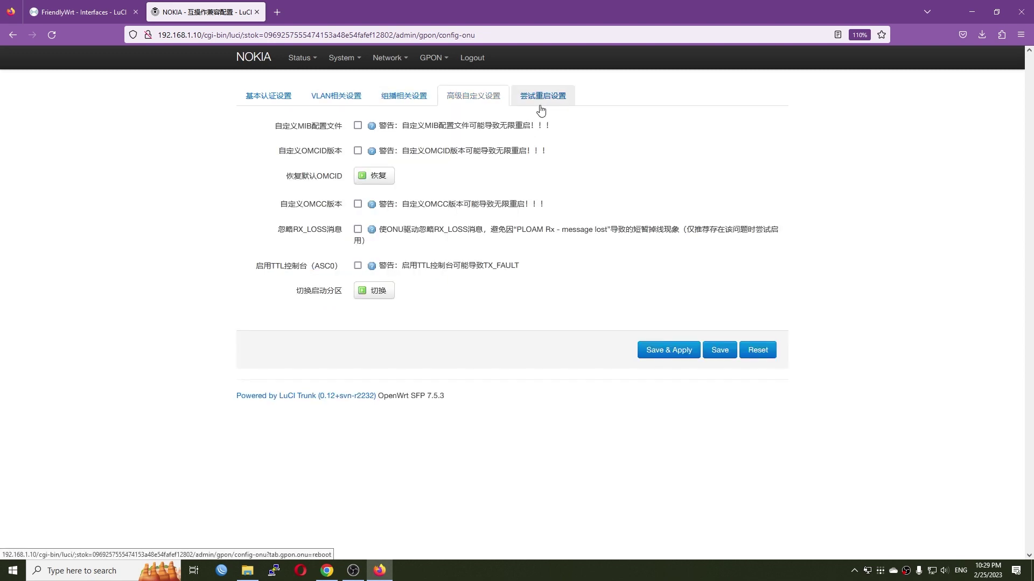
left_click(541, 110)
mouse_move(447, 68)
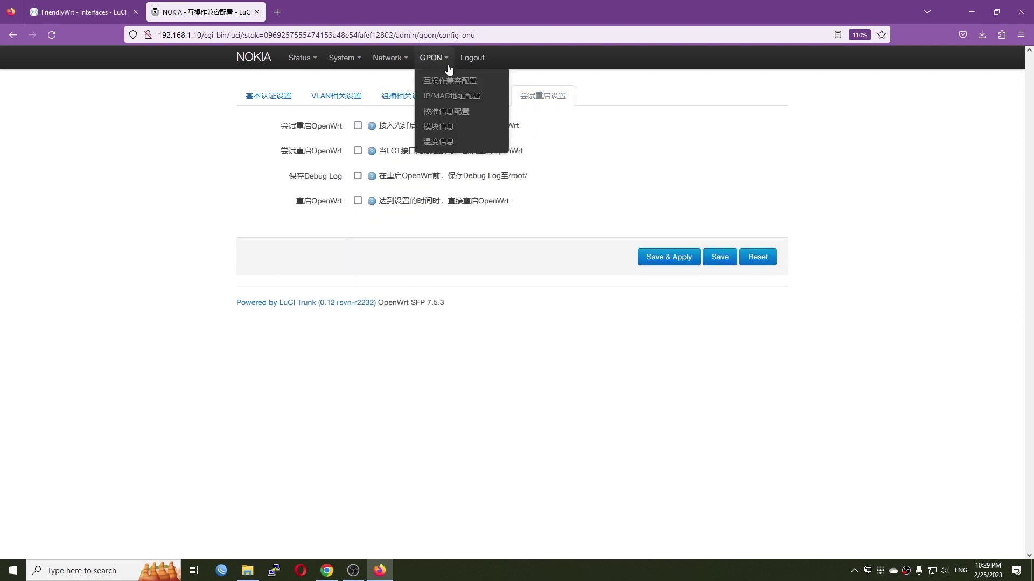
left_click(466, 146)
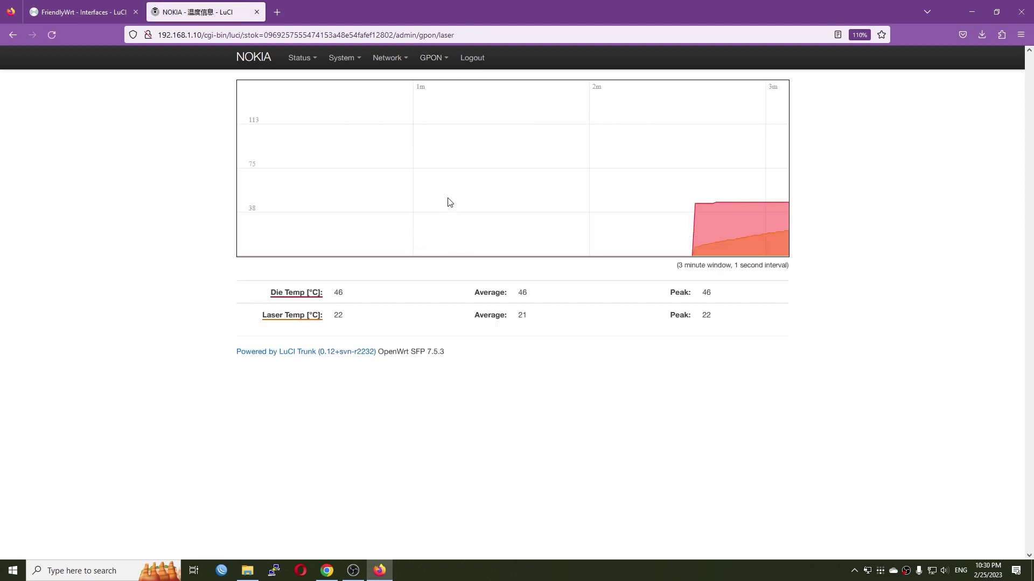
- Open GPON 模块信息 and highlight registration status 5 and the PLOAM Password value
mouse_move(437, 61)
left_click(452, 128)
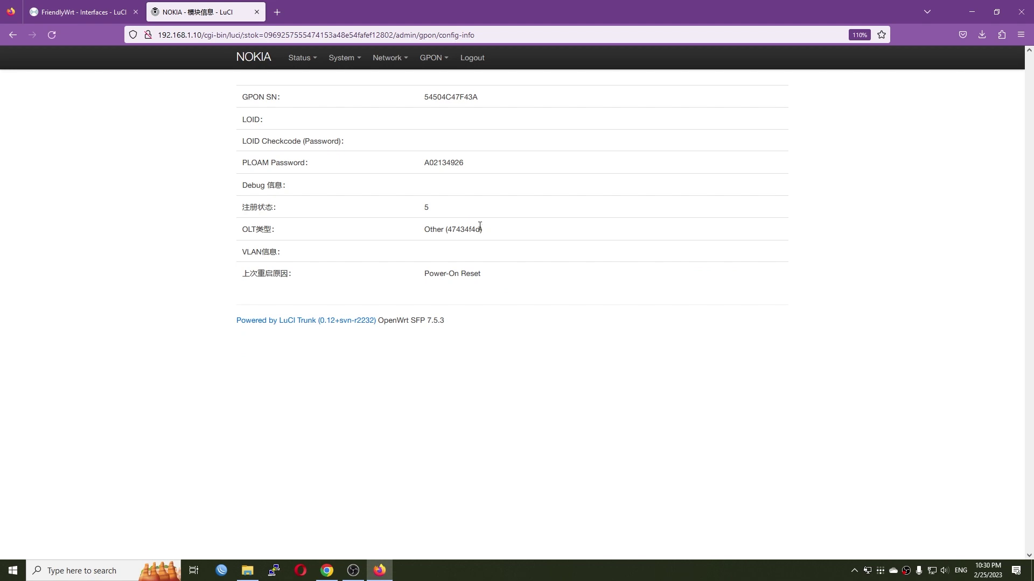
double_click(425, 208)
left_click_drag(473, 167, 421, 168)
- On the ONT Status overview, highlight the 2500M, Full Duplex link rate, then return to FriendlyWrt Interfaces
mouse_move(303, 60)
left_click(305, 79)
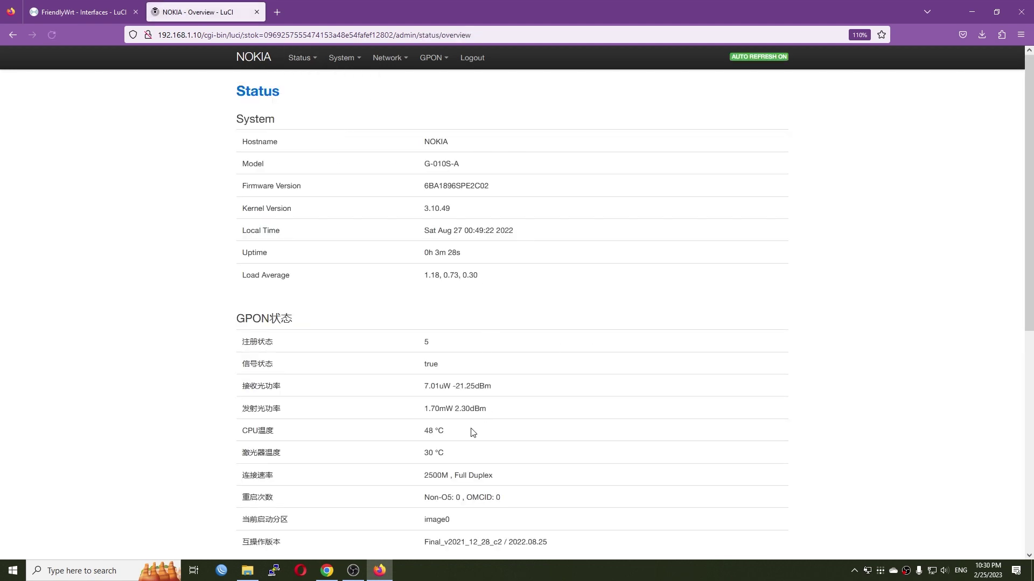
scroll(468, 431, "down", 2)
left_click_drag(239, 413, 284, 416)
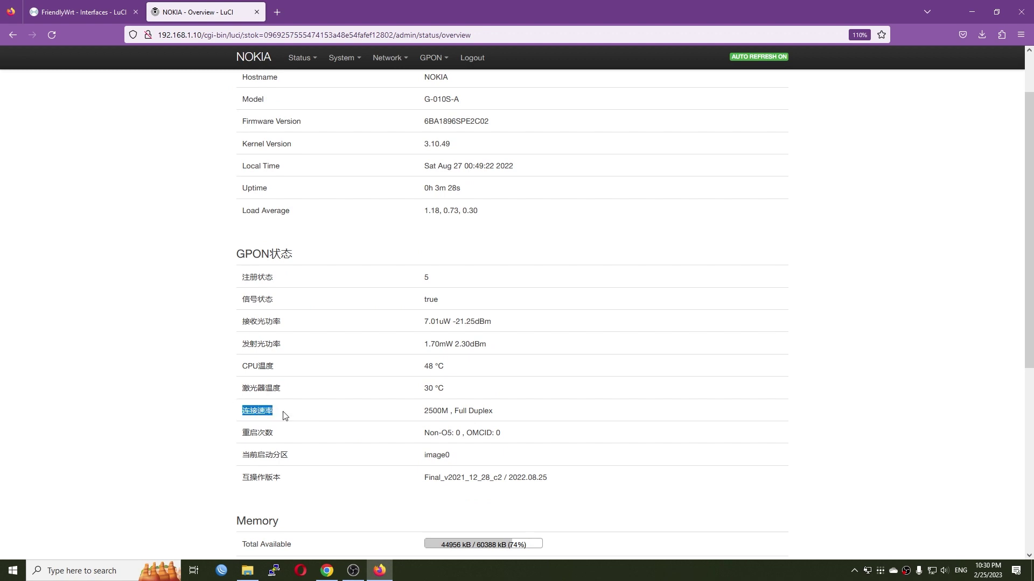
left_click_drag(522, 419, 431, 420)
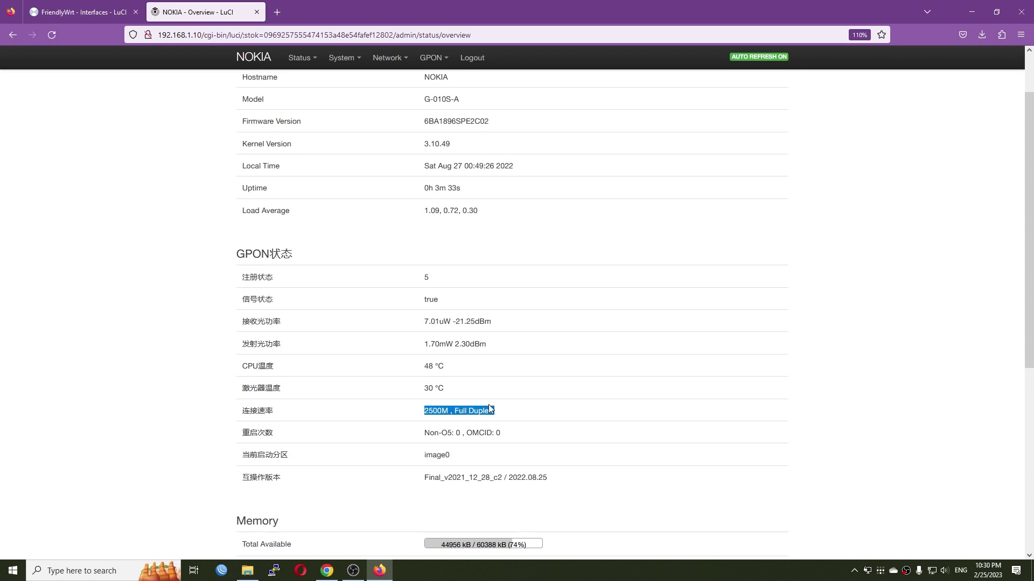
left_click(505, 412)
left_click(80, 12)
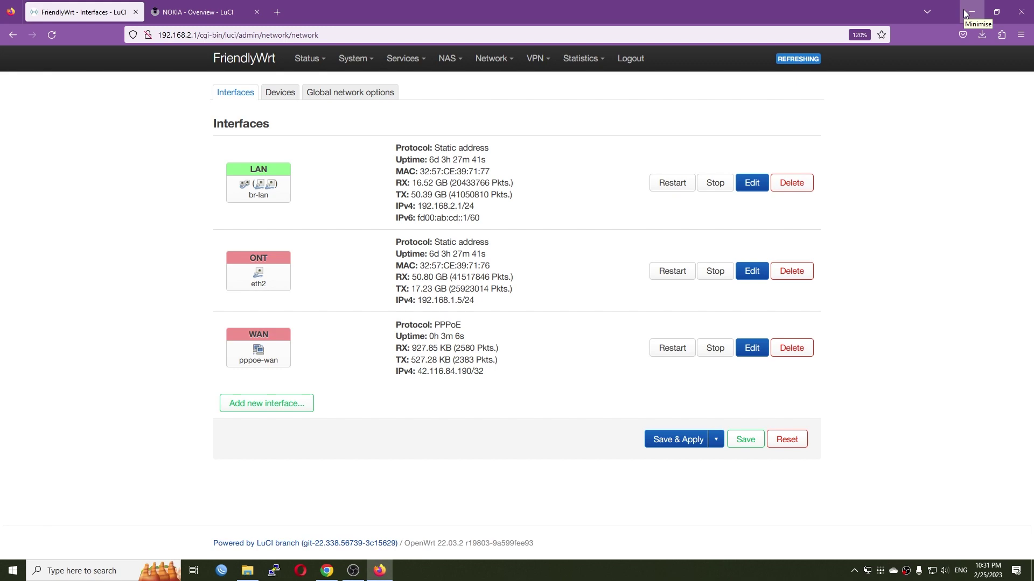
- Minimise Firefox and run bmon -p pppoe-wan in the router's PuTTY session
left_click(963, 12)
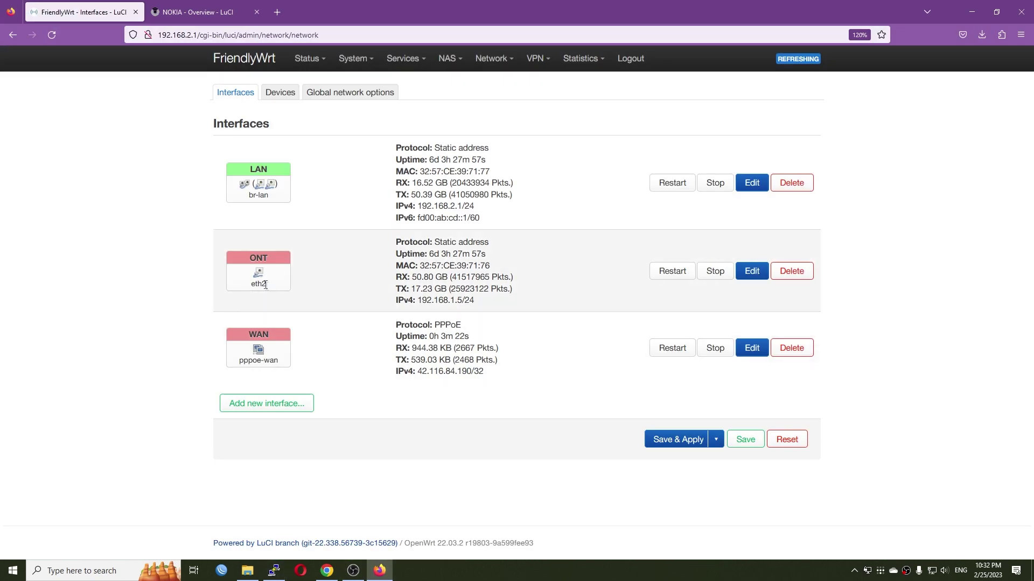
left_click_drag(278, 360, 240, 369)
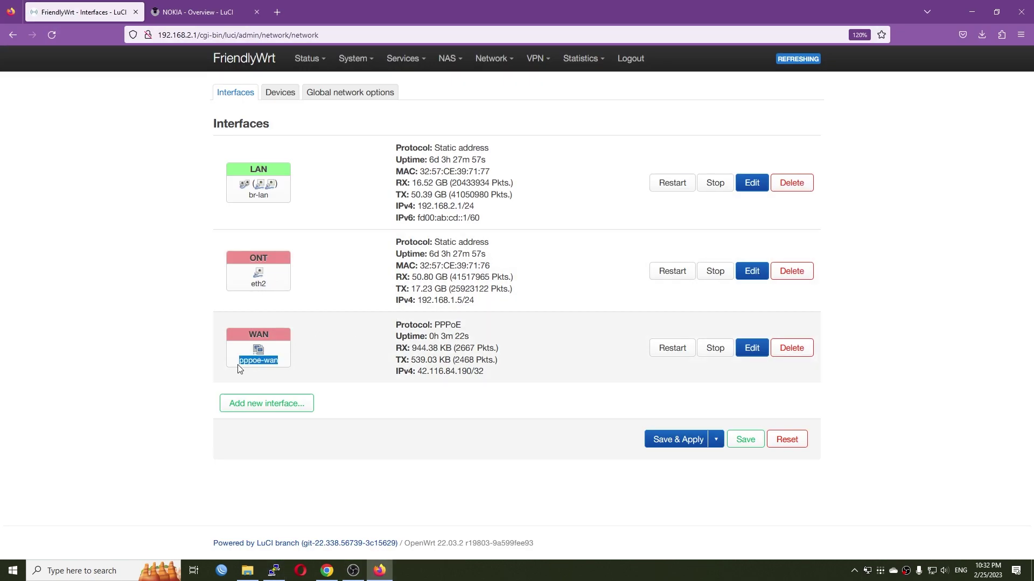
type("bm")
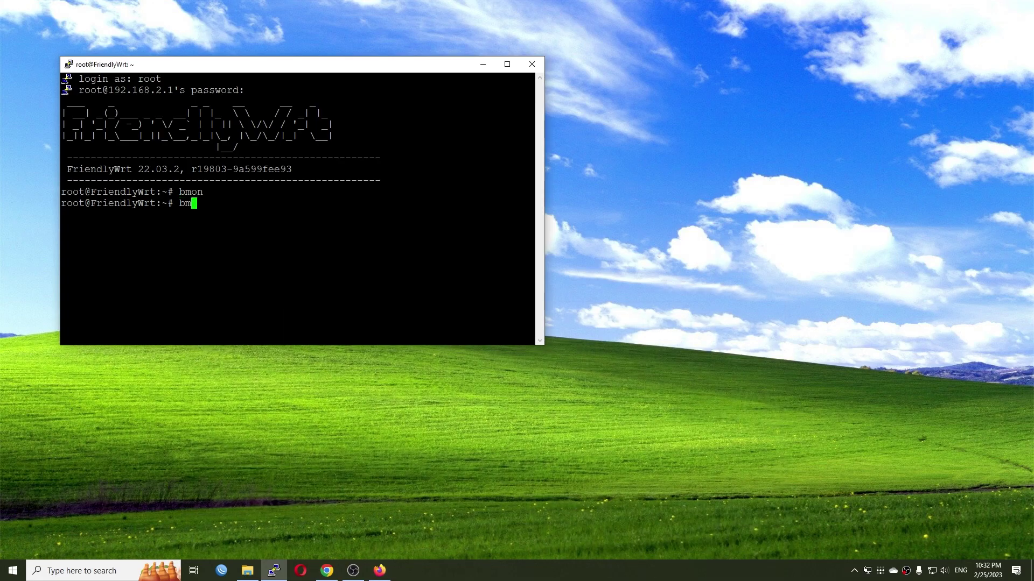
type("on -p")
type("pppoe-wan")
key("Return")
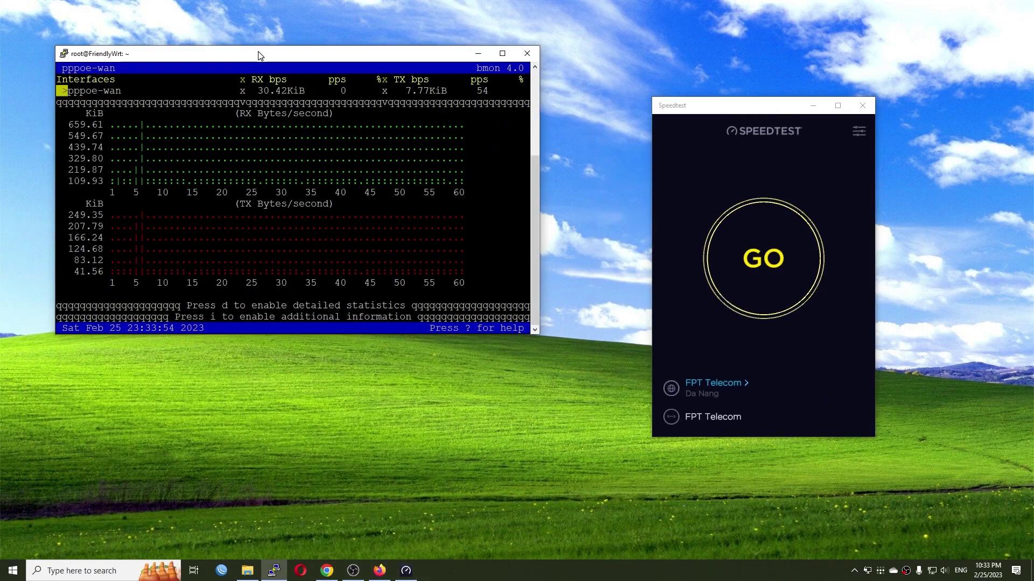
- Start a second PuTTY session to the router and log in
right_click(274, 571)
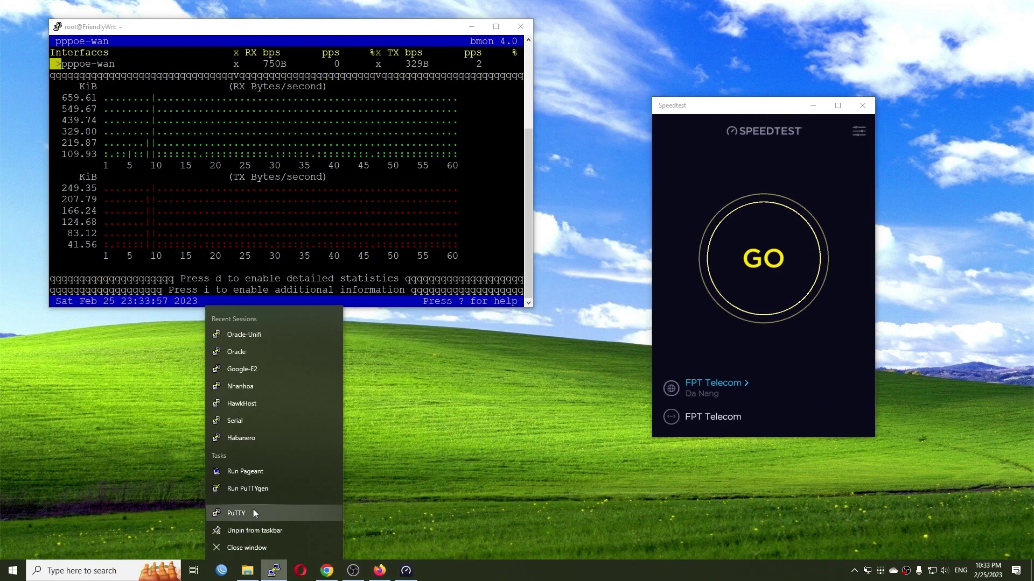
left_click(255, 513)
key("Return")
- Run top in the second session and position its window below bmon
type("top")
key("Return")
left_click_drag(277, 96, 233, 320)
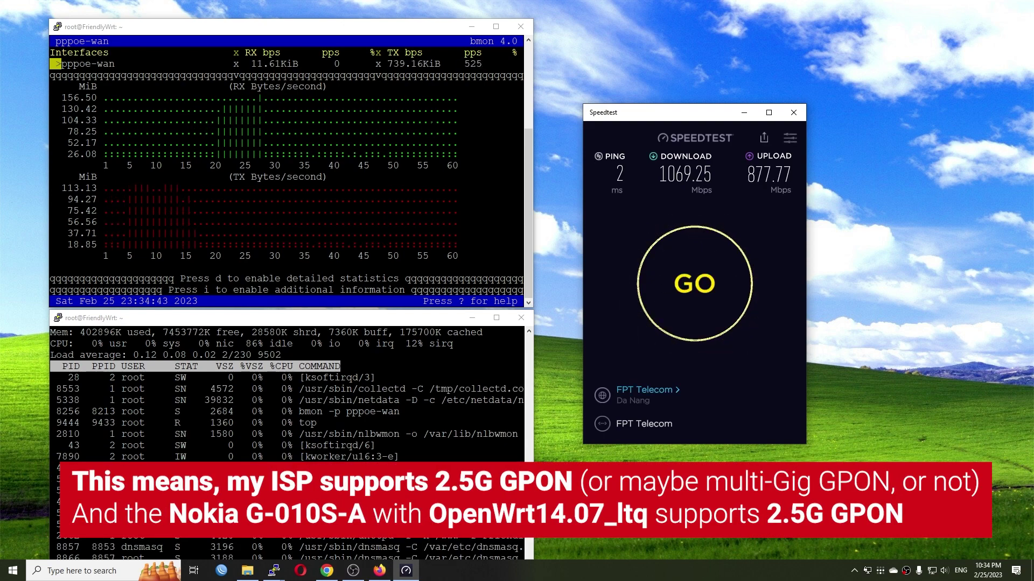
- Switch the Speedtest server to Viettel Network (Da Nang), note top's 70% idle CPU, and check the clock
left_click(639, 395)
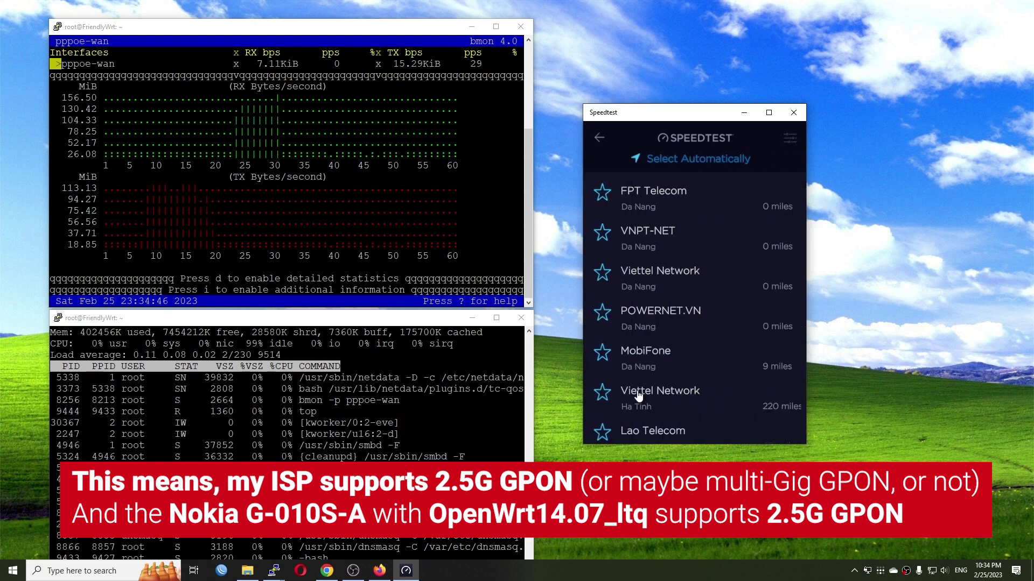
left_click(659, 271)
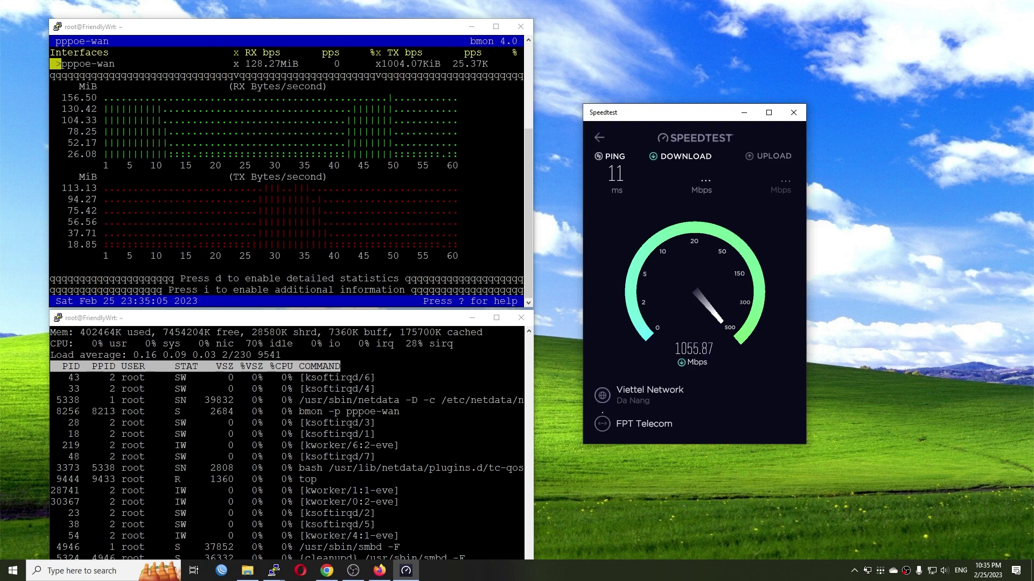
left_click_drag(241, 343, 271, 344)
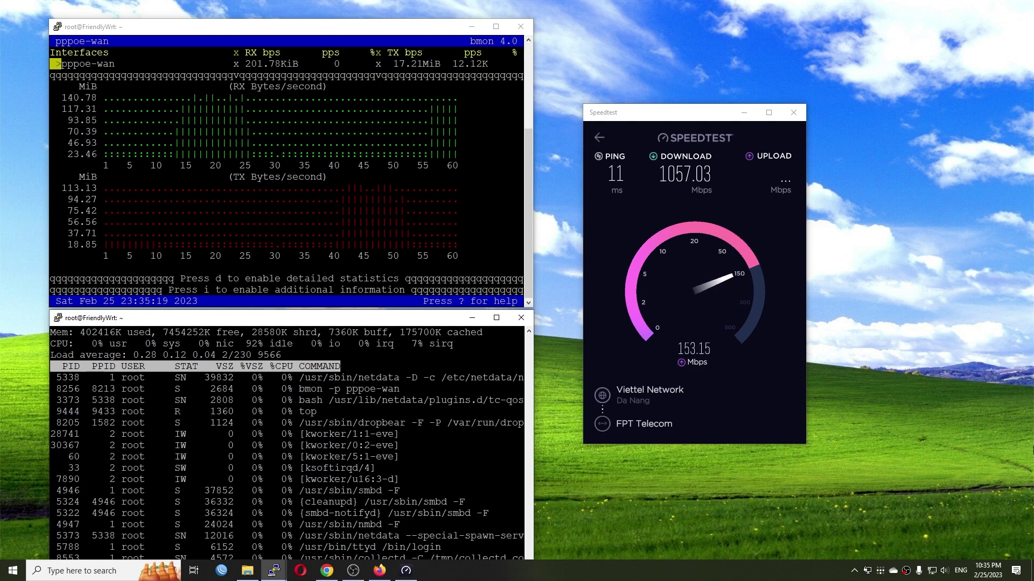
left_click(988, 570)
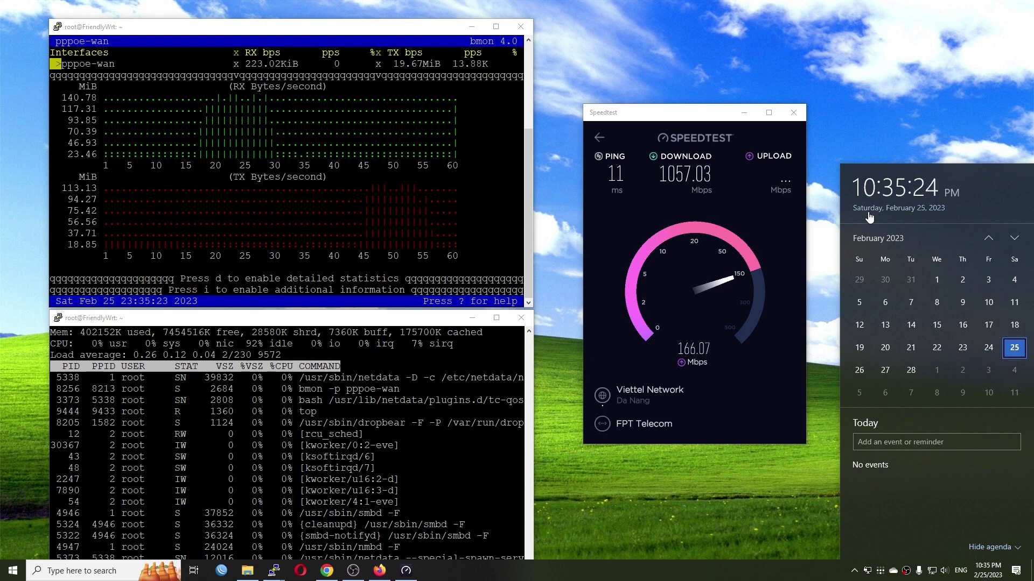
left_click(789, 416)
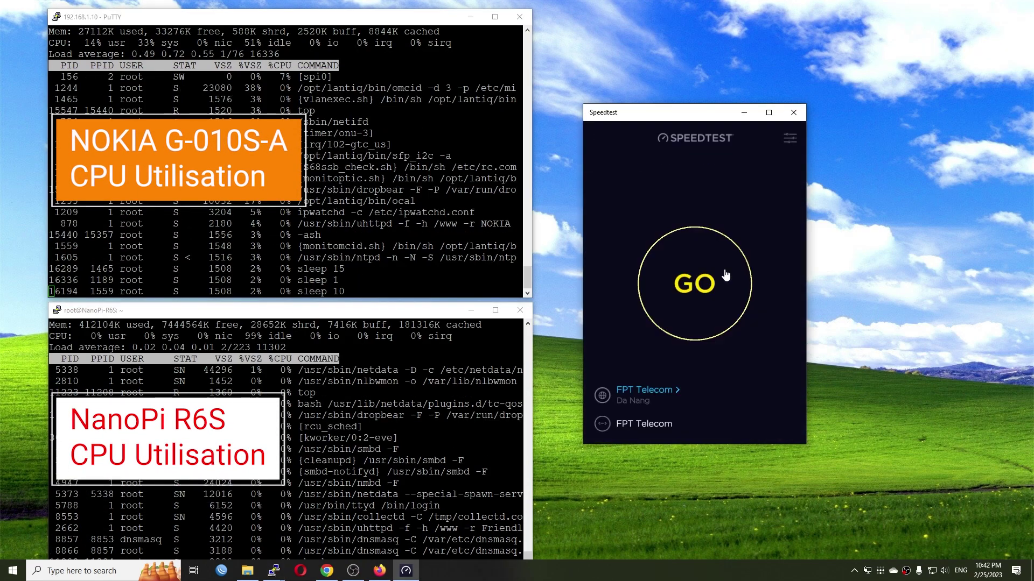
- Run the FPT Telecom Speedtest twice, getting over 1 Gbps download and about 740-760 Mbps upload
left_click(726, 275)
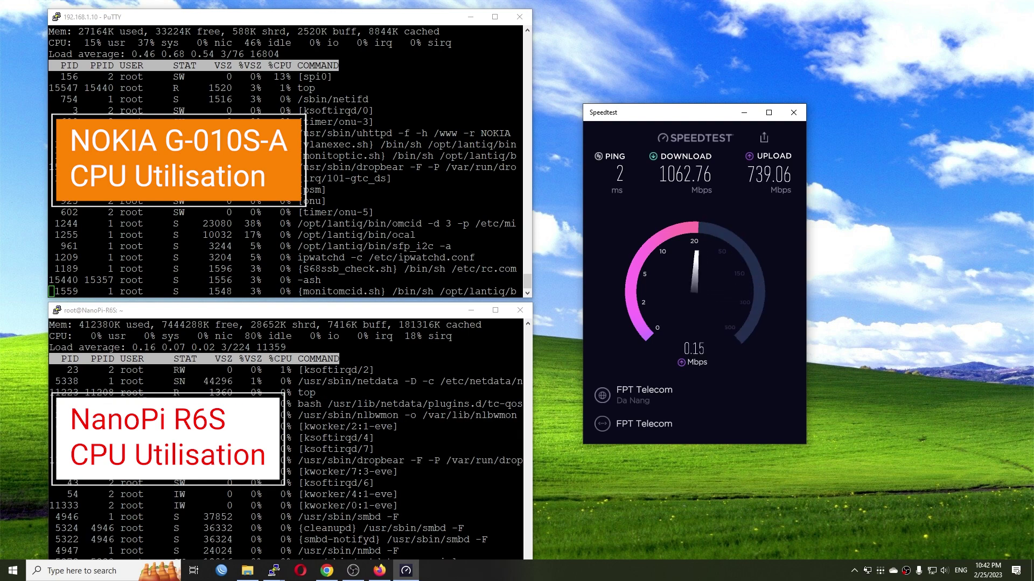
left_click(694, 289)
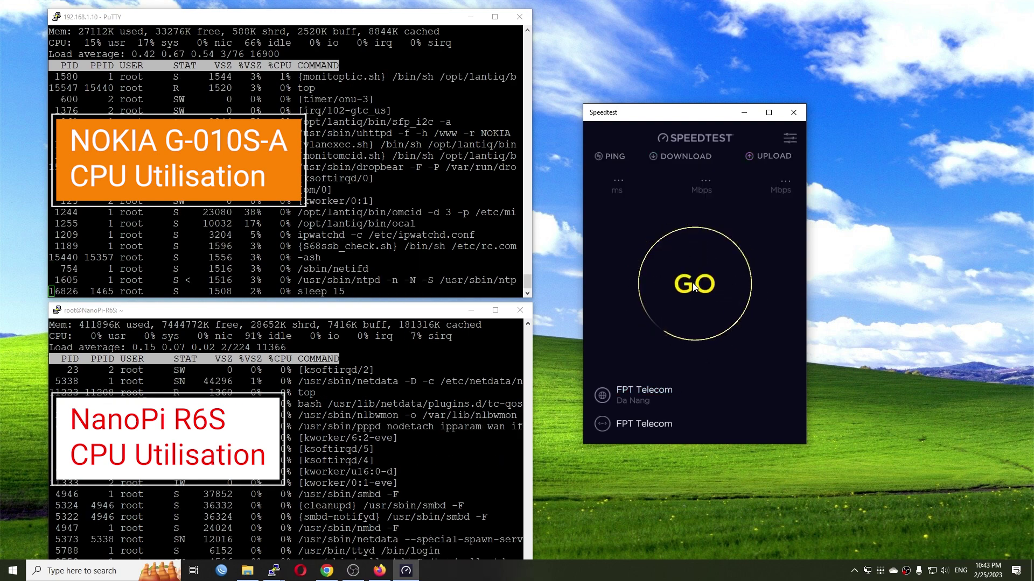